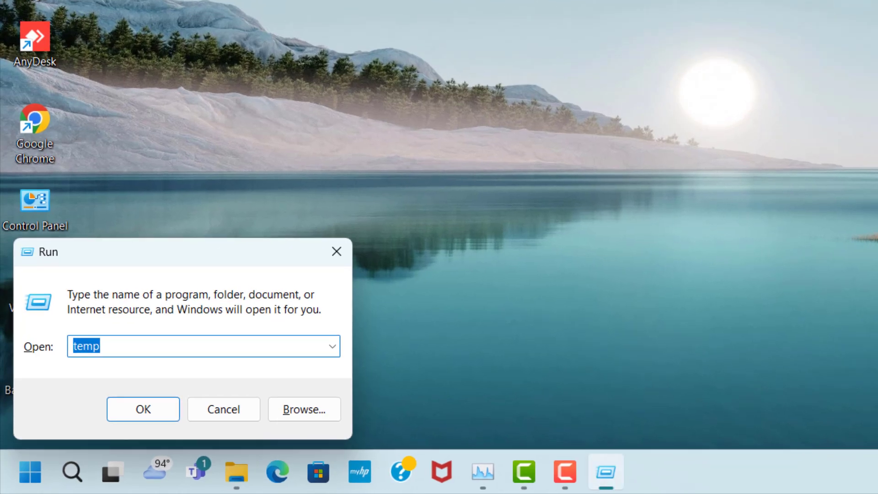
# - Open the %appdata% location with the Run command and go up to its parent AppData folder
pyautogui.write('%ap')
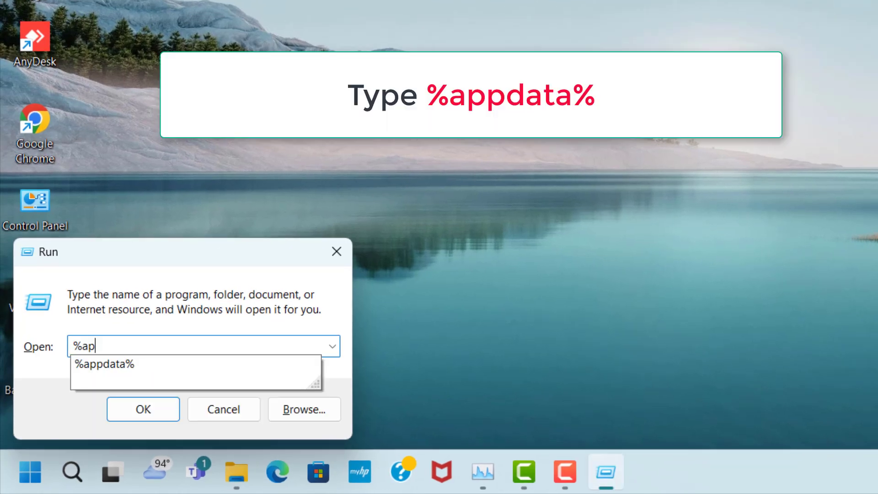
pyautogui.write('pdata%')
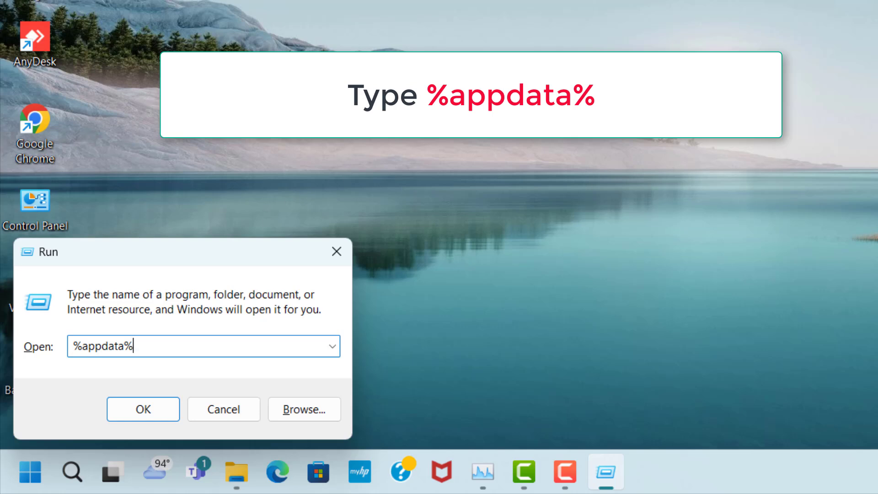
pyautogui.click(156, 412)
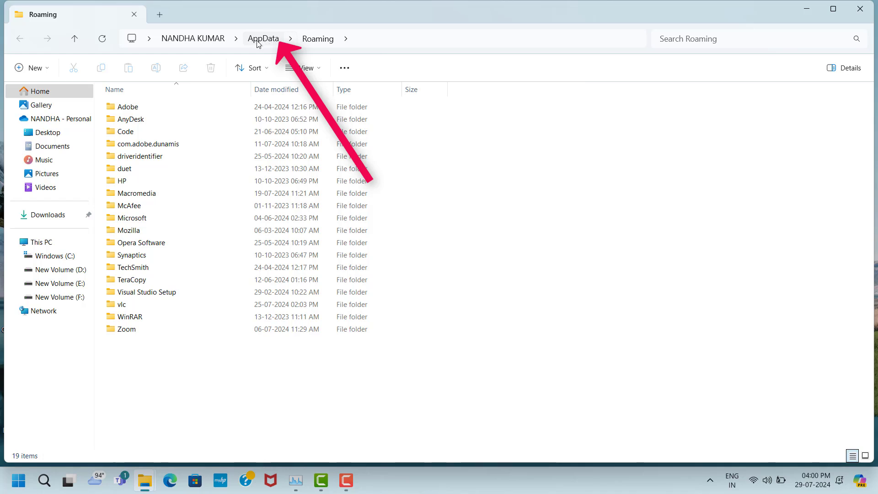
pyautogui.click(268, 41)
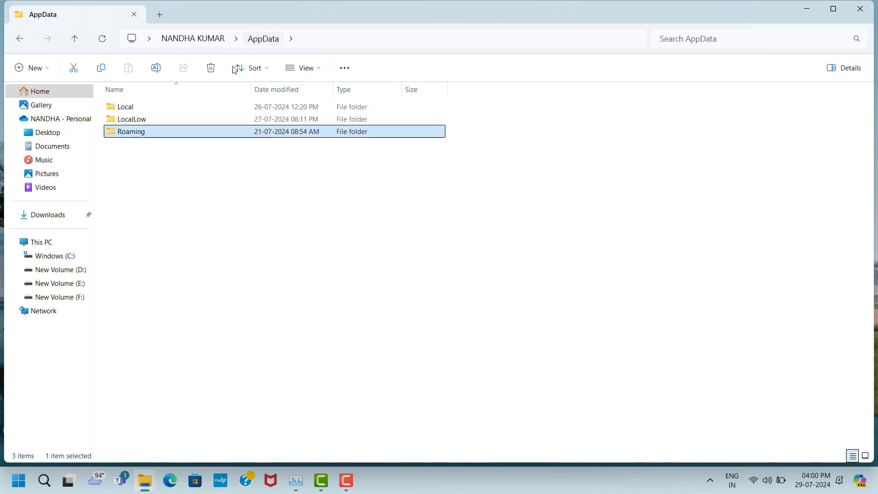
# - Open the Local folder inside AppData and go into its Temp folder
pyautogui.click(137, 108)
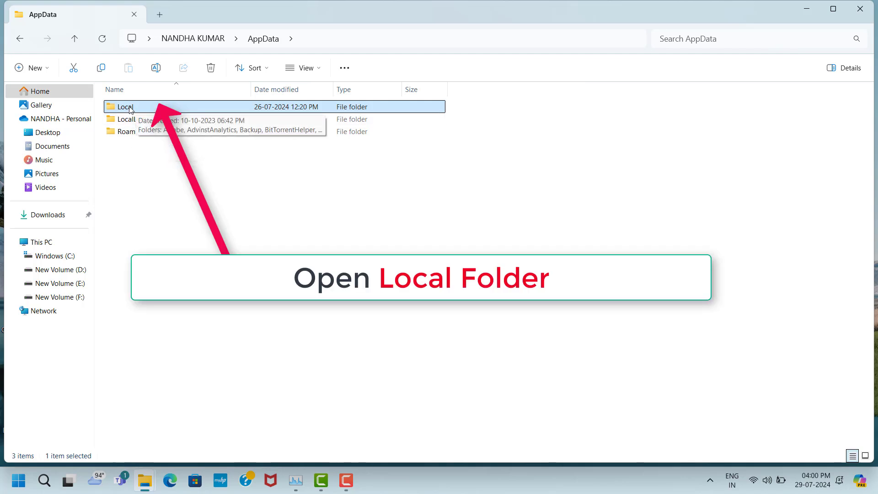
pyautogui.doubleClick(179, 108)
pyautogui.scroll(-2, 137, 425)
pyautogui.click(121, 407)
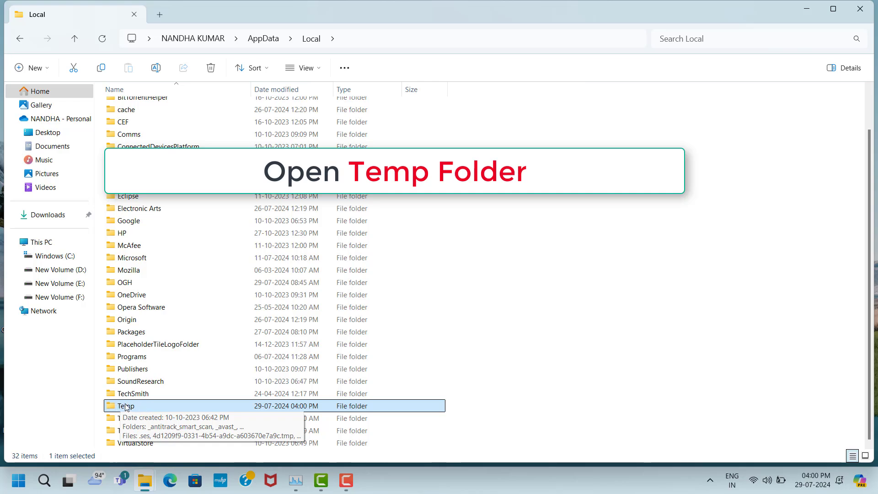
pyautogui.doubleClick(155, 405)
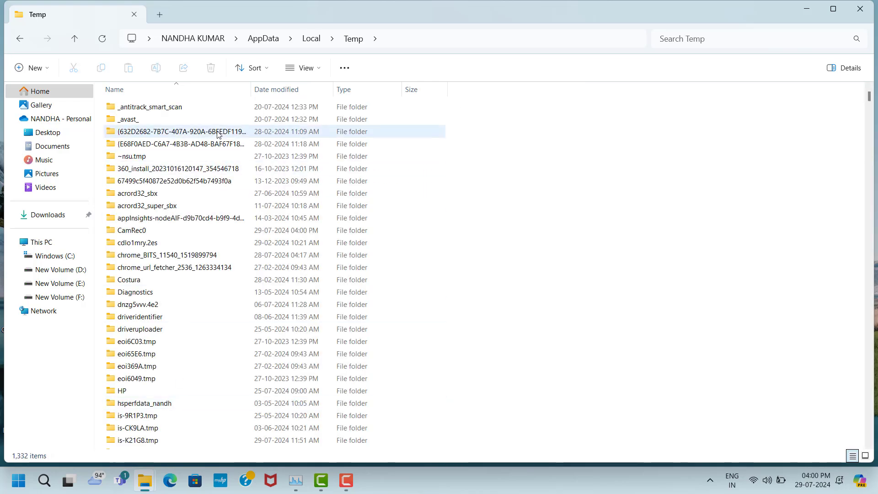
# - Select all files and folders in the AppData Local Temp folder for deletion
pyautogui.click(218, 110)
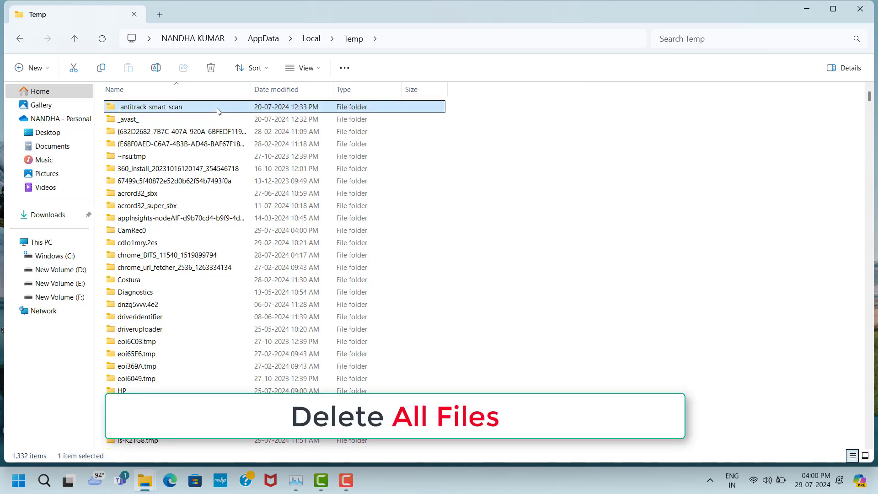
pyautogui.hotkey('ctrl', 'a')
pyautogui.rightClick(217, 110)
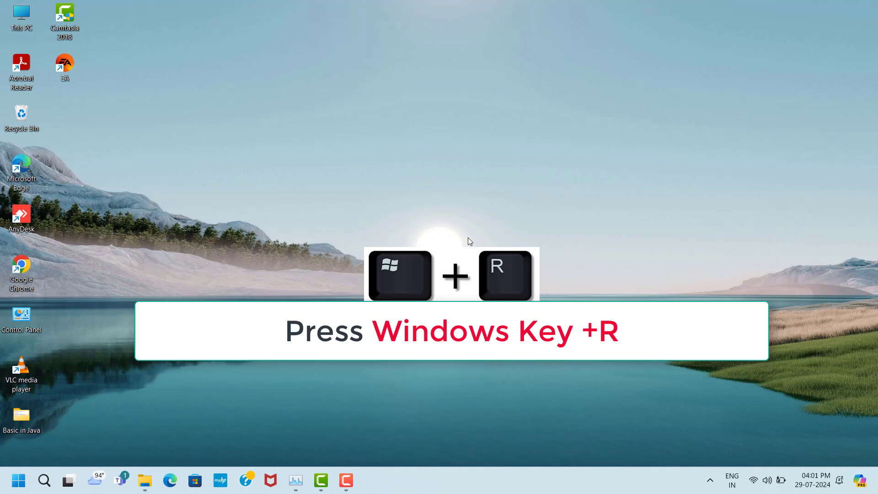
# - Open the Windows Temp folder by running temp from the Run dialog
pyautogui.press('super+r')
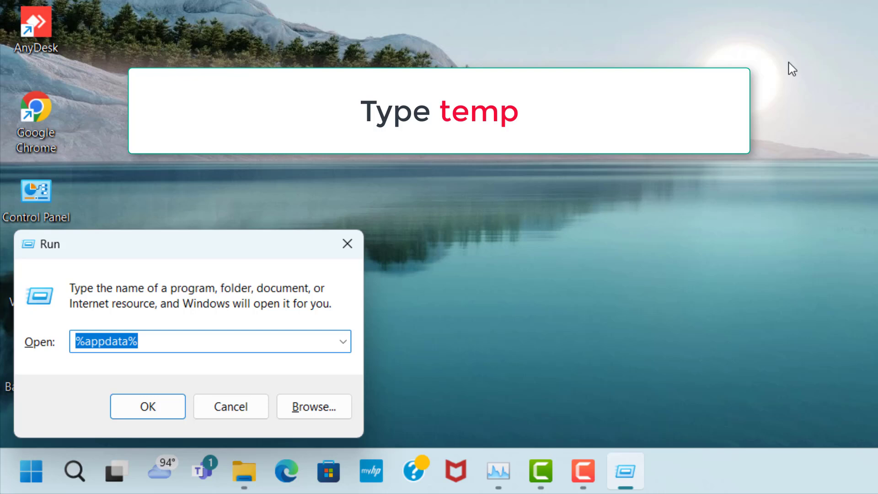
pyautogui.write('temp')
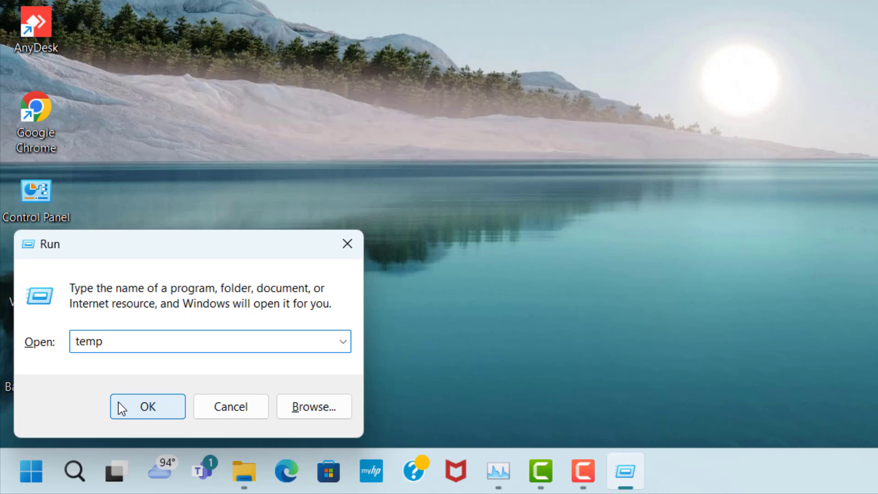
pyautogui.click(164, 411)
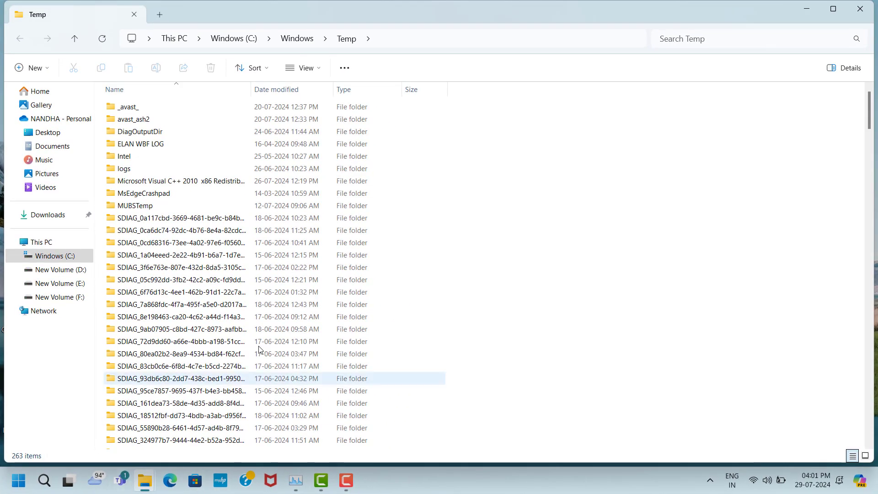
# - Select all files and folders in the Windows Temp folder for deletion
pyautogui.click(165, 102)
pyautogui.hotkey('ctrl', 'a')
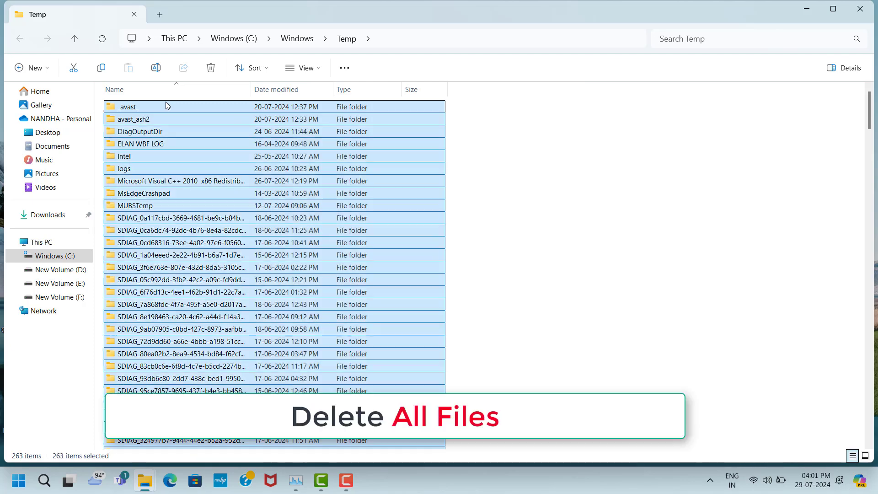
pyautogui.rightClick(165, 102)
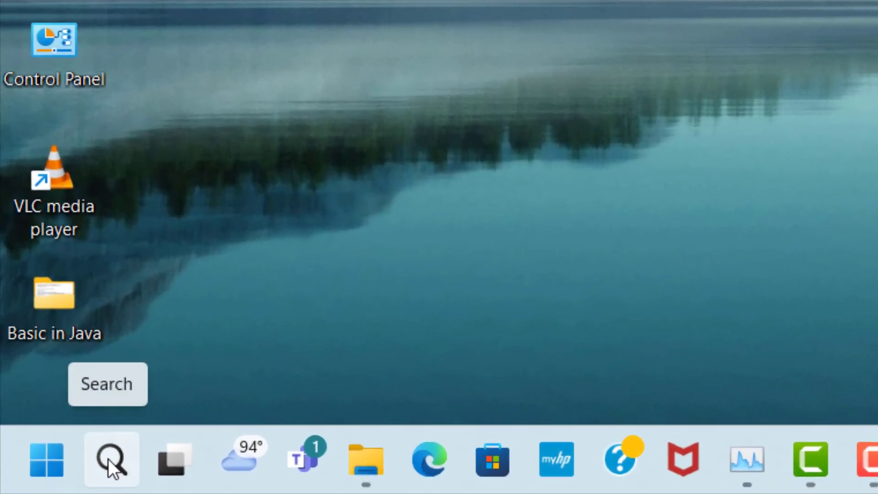
# - Find the Check for updates setting through Windows search and start a check for Windows updates
pyautogui.click(110, 461)
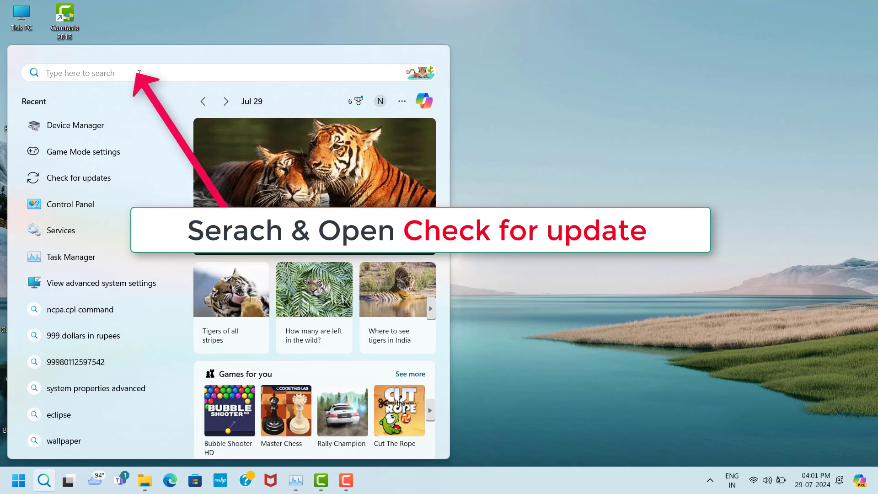
pyautogui.write('c')
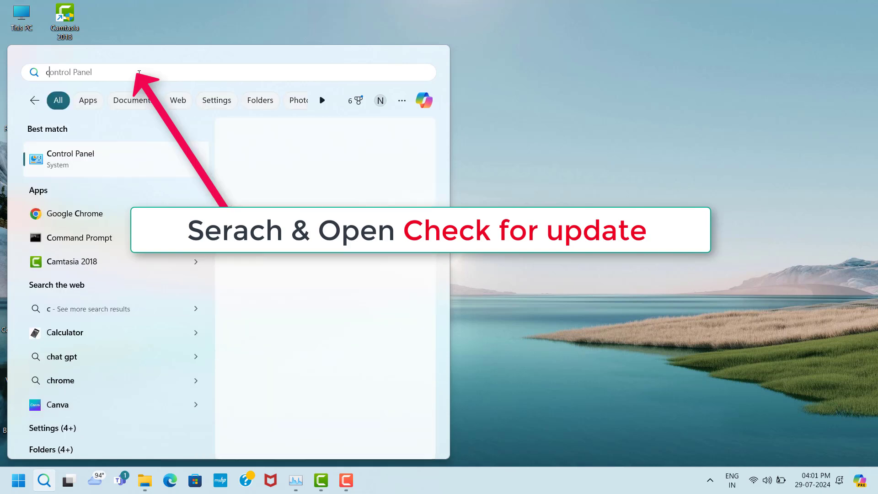
pyautogui.write('he')
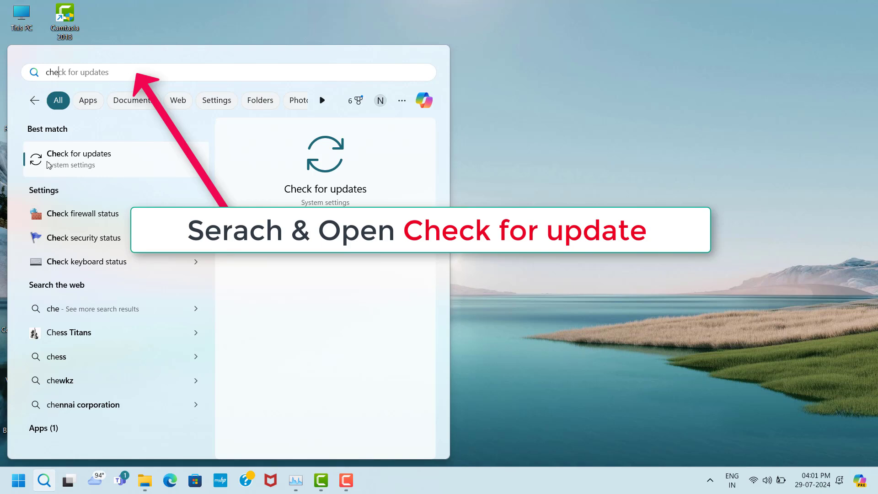
pyautogui.click(143, 161)
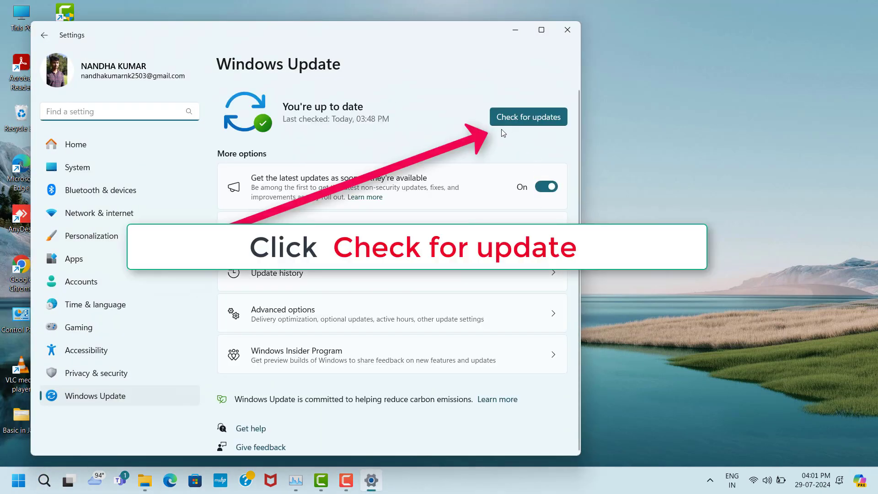
pyautogui.click(540, 120)
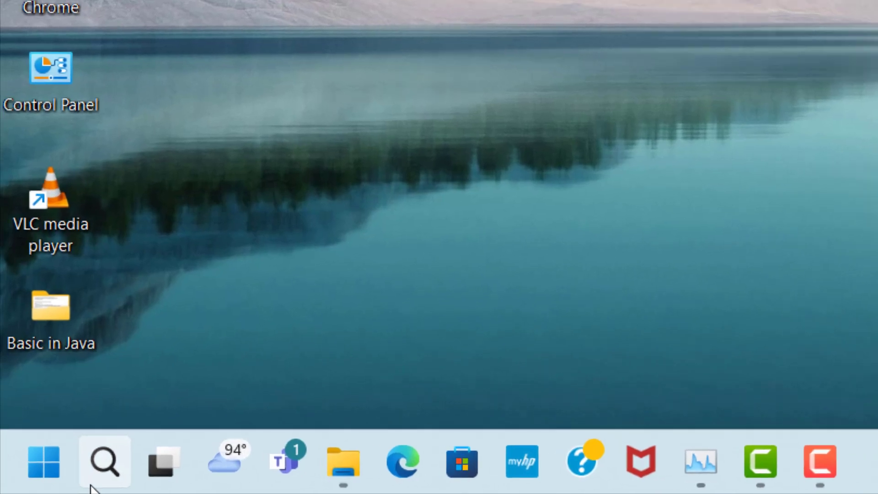
# - Find Game Mode settings through Windows search and turn on Game Mode
pyautogui.click(94, 483)
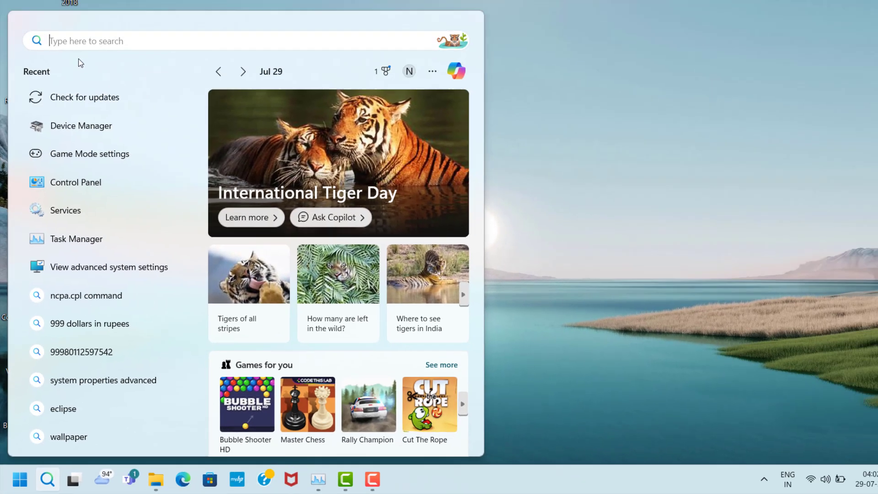
pyautogui.write('ga')
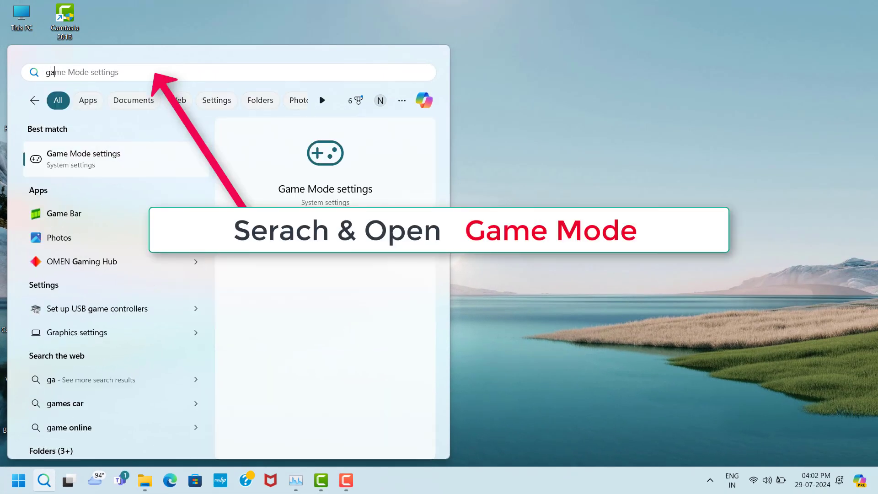
pyautogui.write('me m')
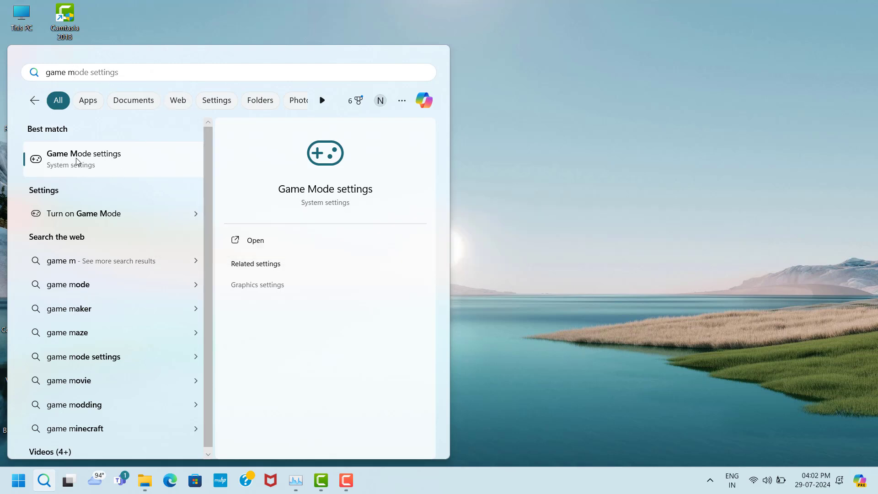
pyautogui.click(141, 171)
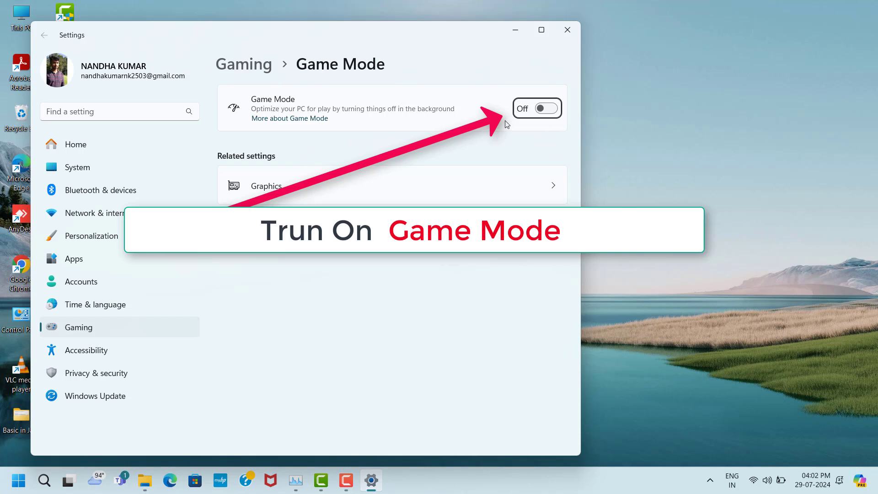
pyautogui.click(551, 110)
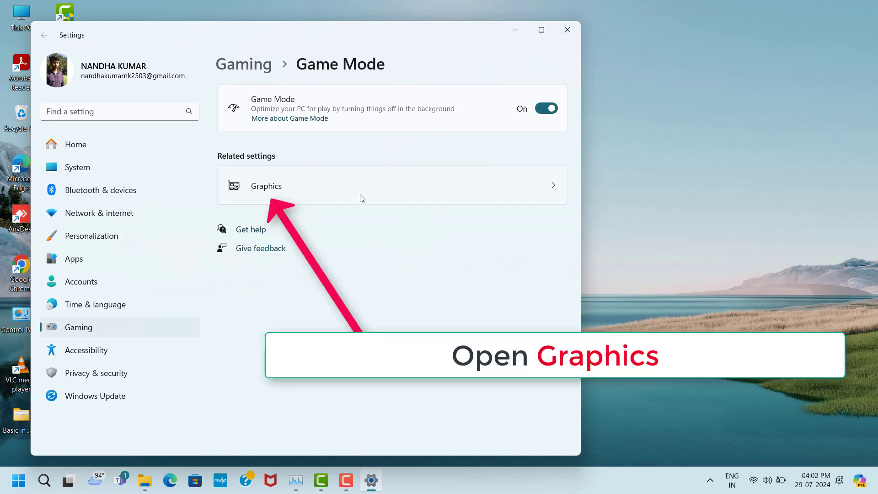
# - Turn on Optimizations for windowed games in the default graphics settings
pyautogui.click(405, 195)
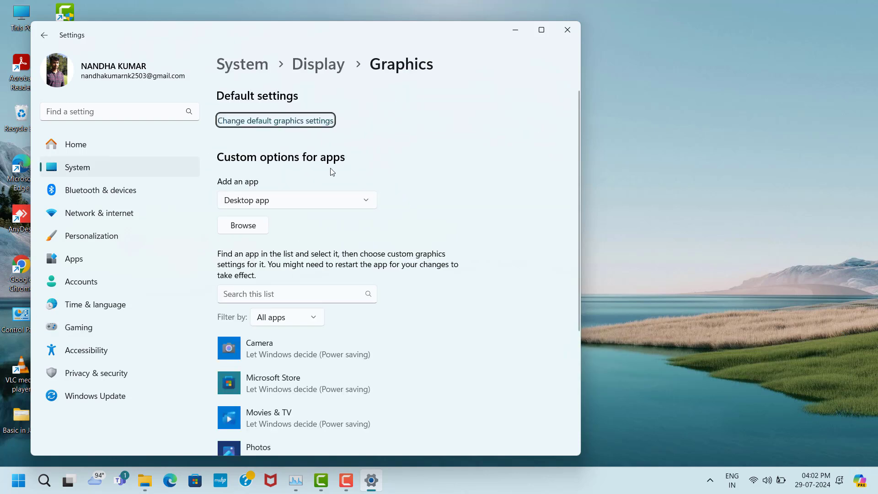
pyautogui.click(280, 120)
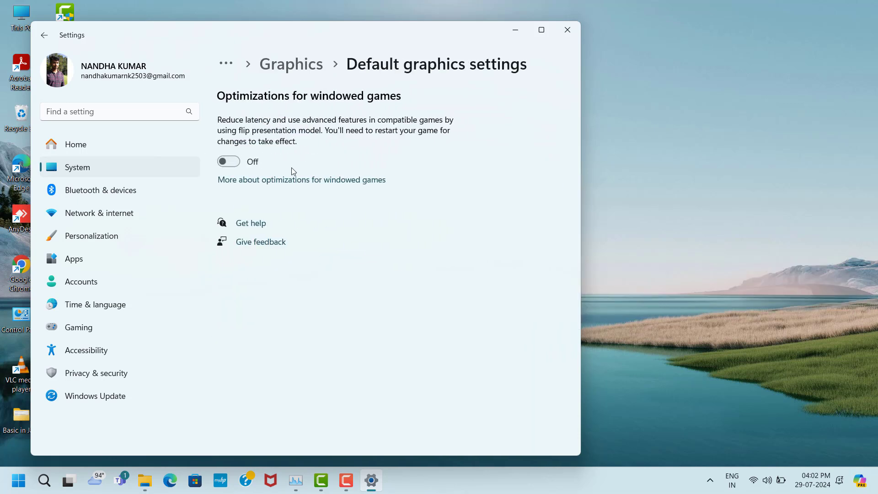
pyautogui.click(235, 164)
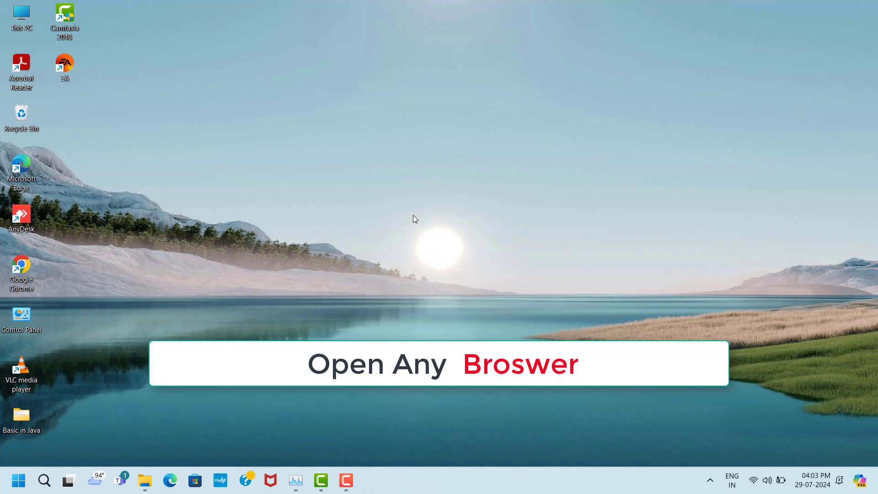
# - Switch to Google Chrome, search for directx setup, and open Microsoft's DirectX End-User Runtime Web Installer page
pyautogui.doubleClick(18, 258)
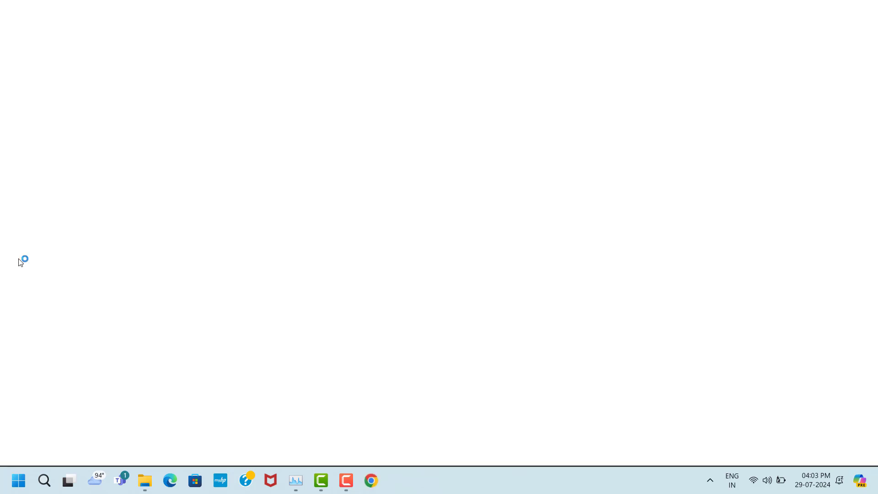
pyautogui.click(315, 247)
pyautogui.write('di')
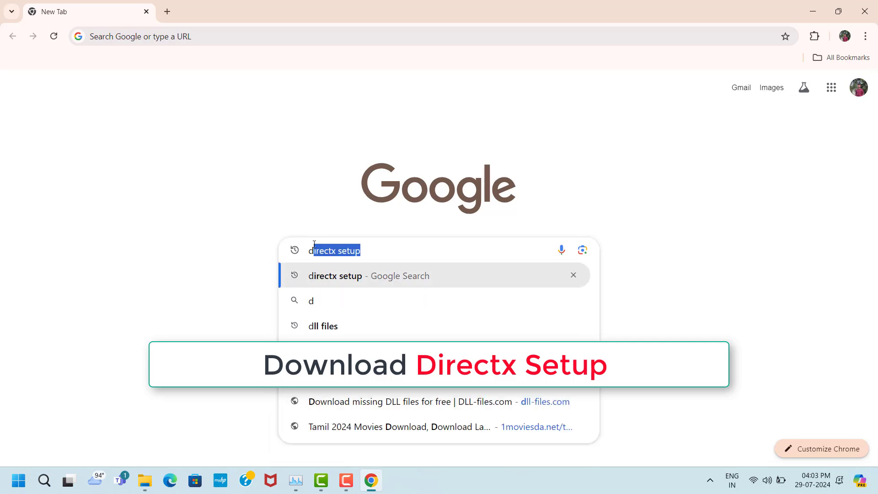
pyautogui.click(364, 279)
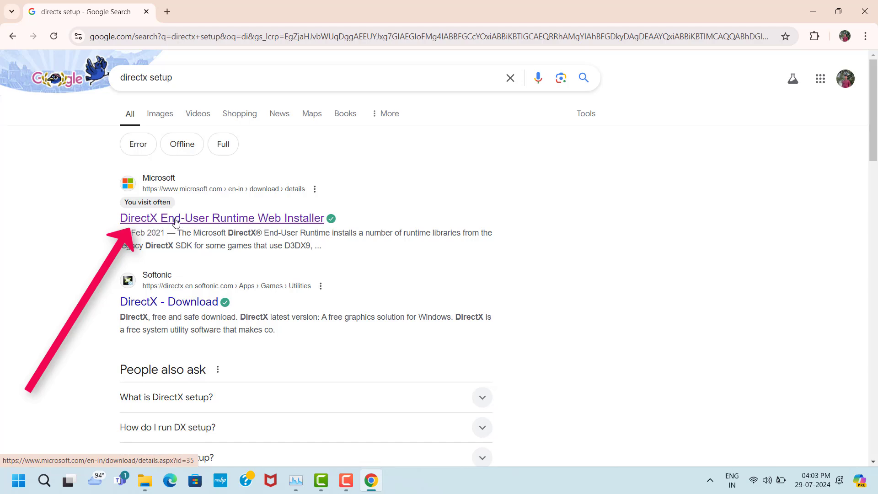
pyautogui.click(219, 221)
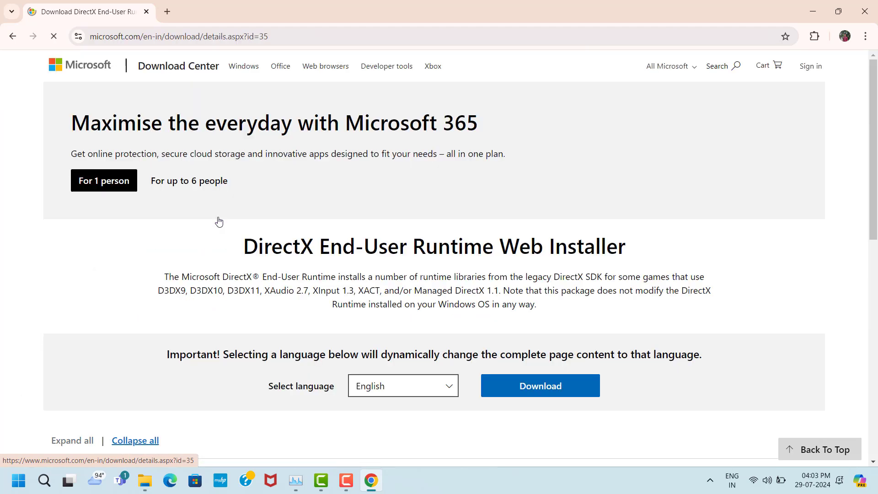
# - Download the DirectX web installer dxwebsetup.exe and launch it
pyautogui.scroll(-5, 537, 196)
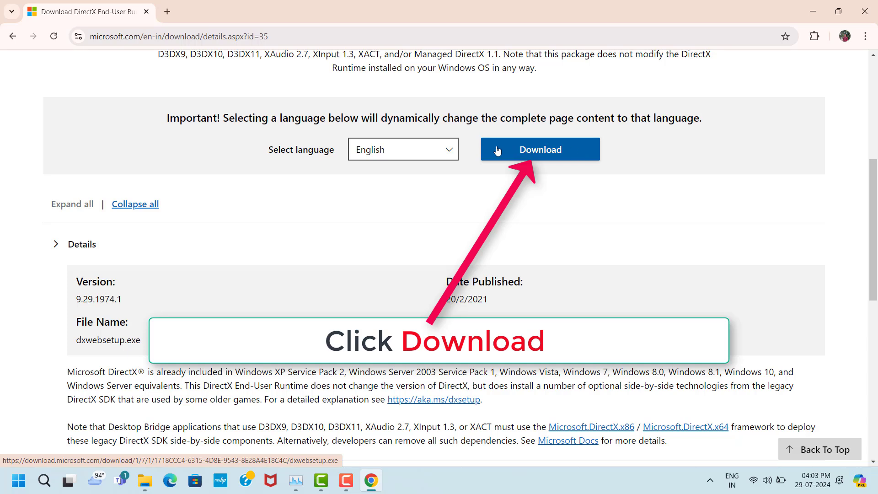
pyautogui.click(542, 149)
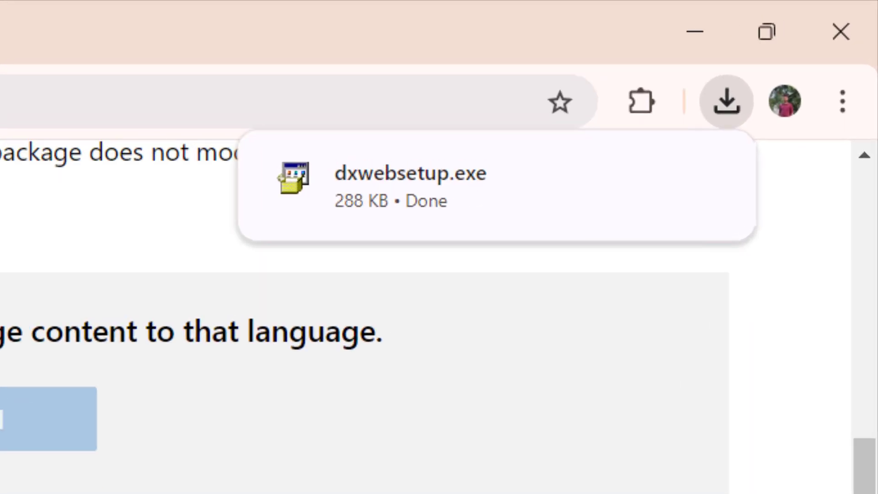
pyautogui.click(801, 86)
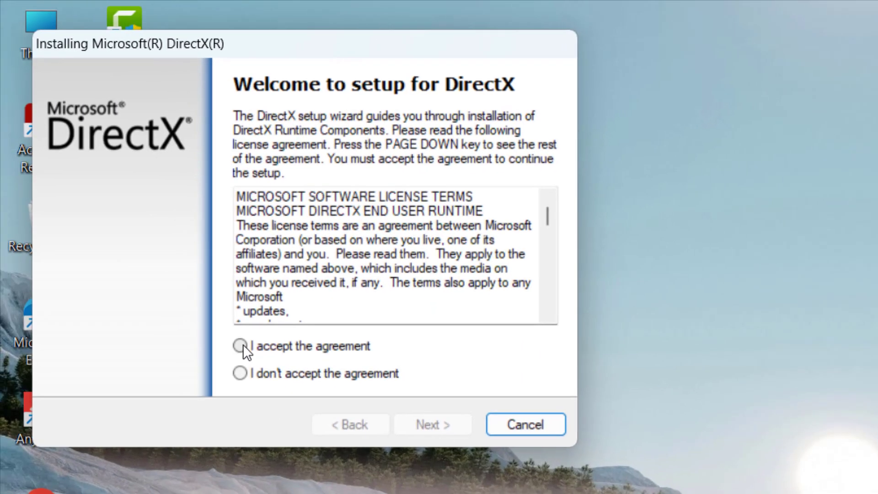
# - Accept the DirectX license agreement and proceed through the setup wizard to its final page
pyautogui.click(242, 343)
pyautogui.click(431, 424)
pyautogui.click(431, 424)
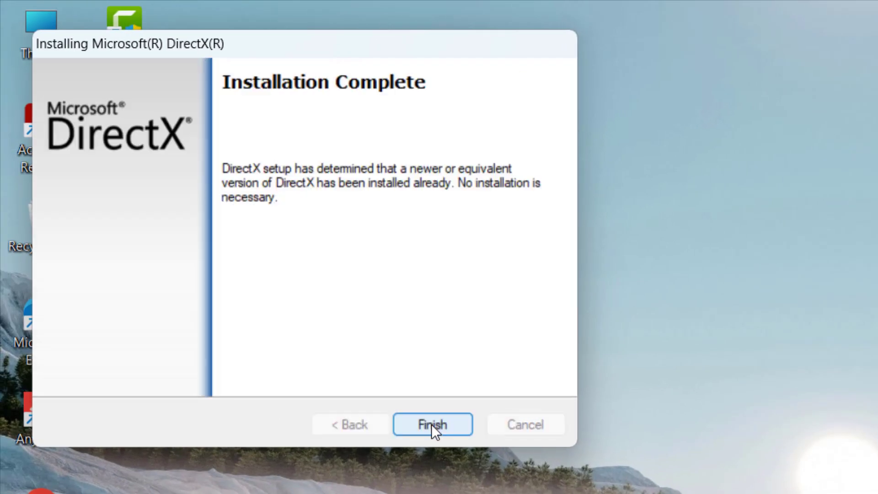
# - Finish the DirectX setup wizard, then search Windows for dev and open Device Manager
pyautogui.click(432, 424)
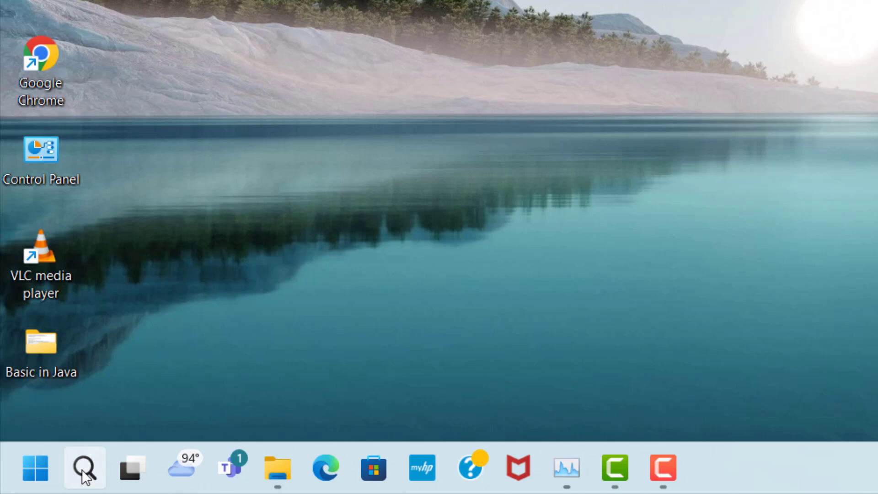
pyautogui.click(85, 471)
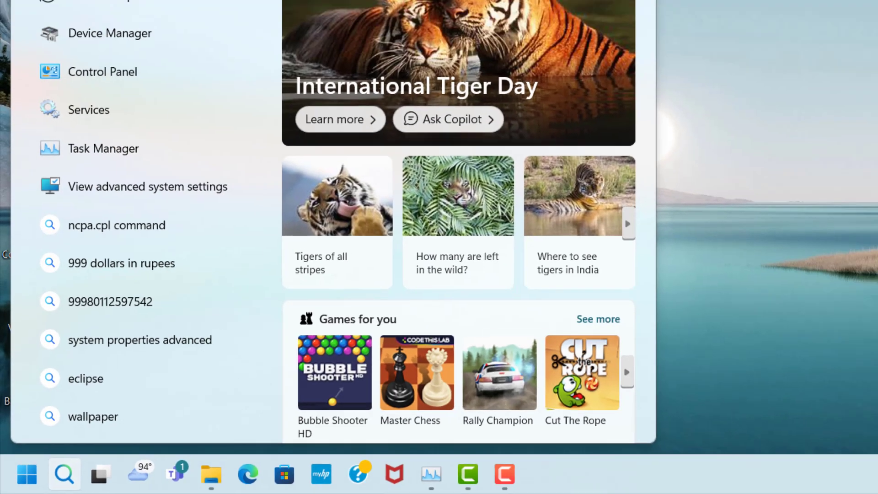
pyautogui.write('dev')
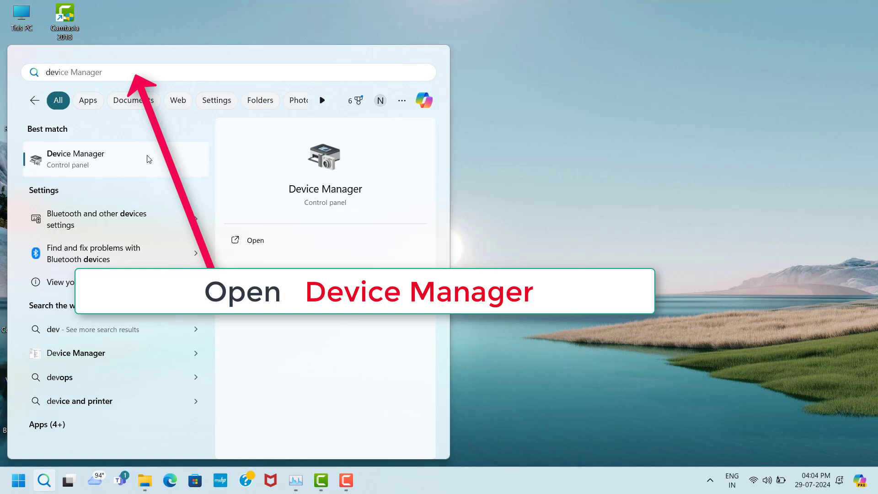
pyautogui.click(115, 165)
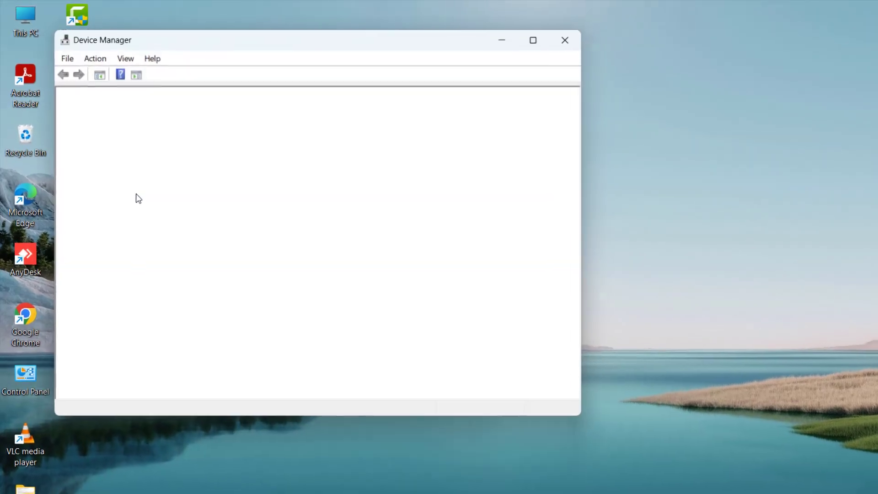
# - Expand Display adapters and start a driver update for the Intel(R) Iris(R) Xe Graphics device
pyautogui.click(125, 210)
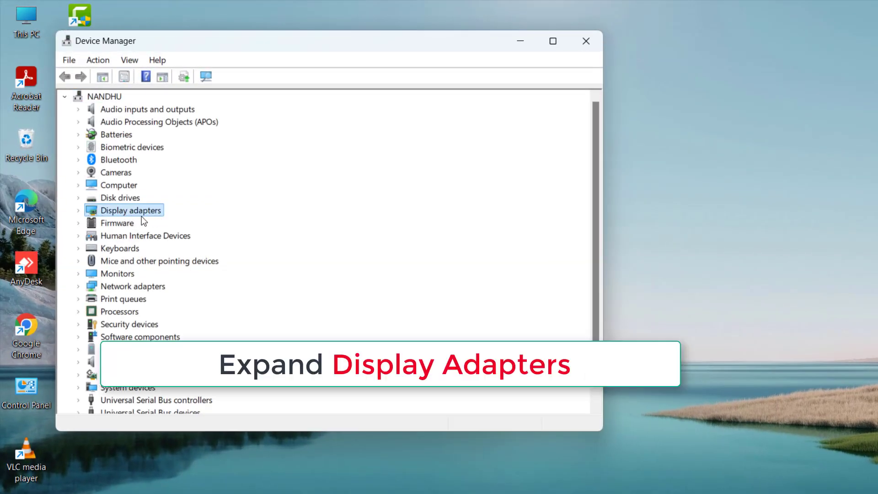
pyautogui.click(79, 211)
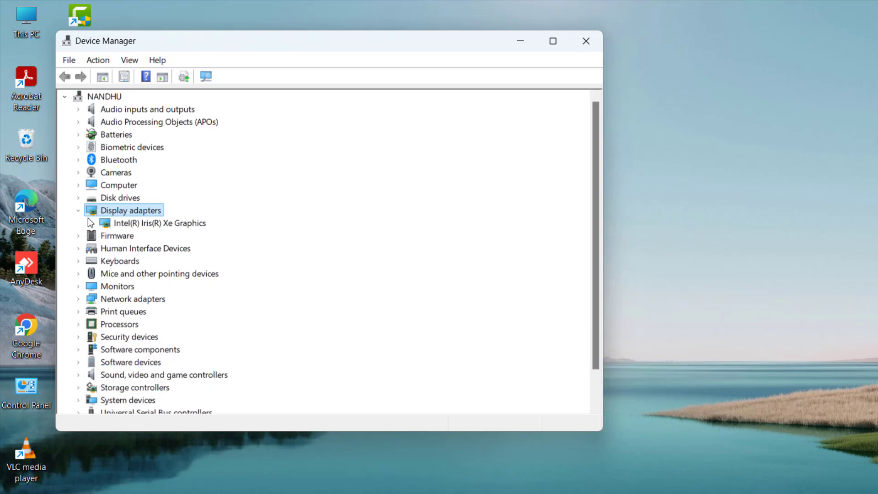
pyautogui.click(132, 224)
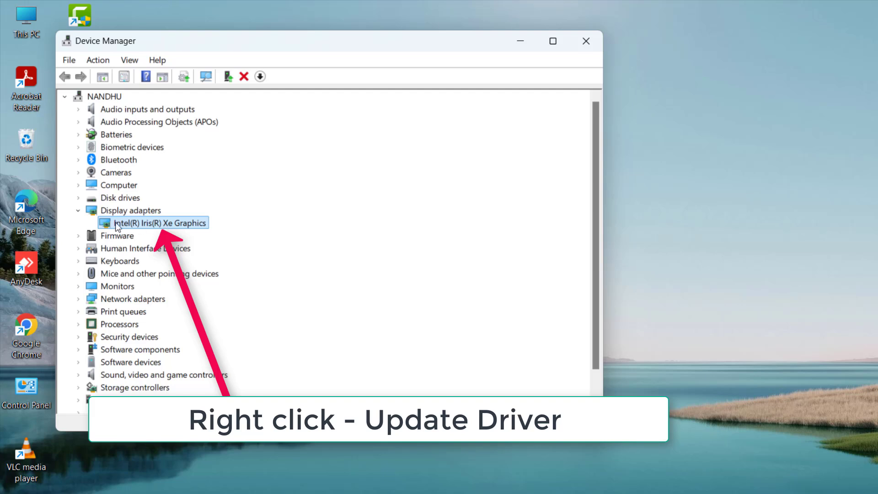
pyautogui.rightClick(176, 226)
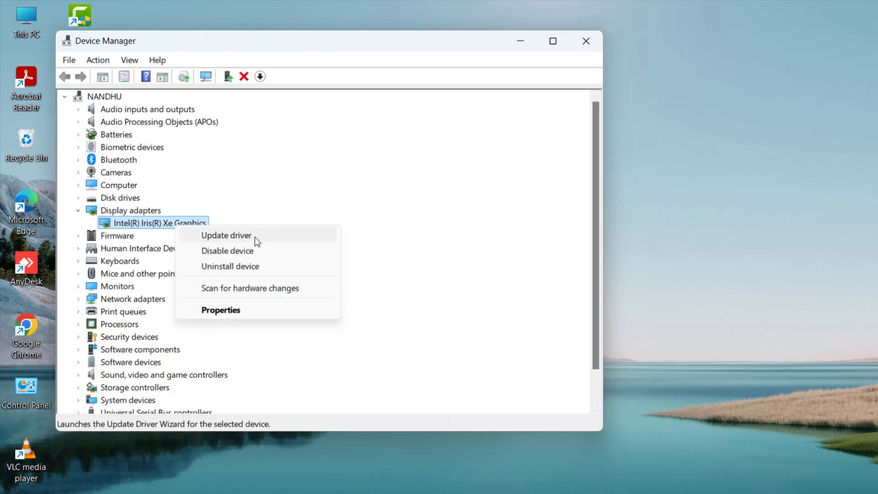
pyautogui.click(231, 236)
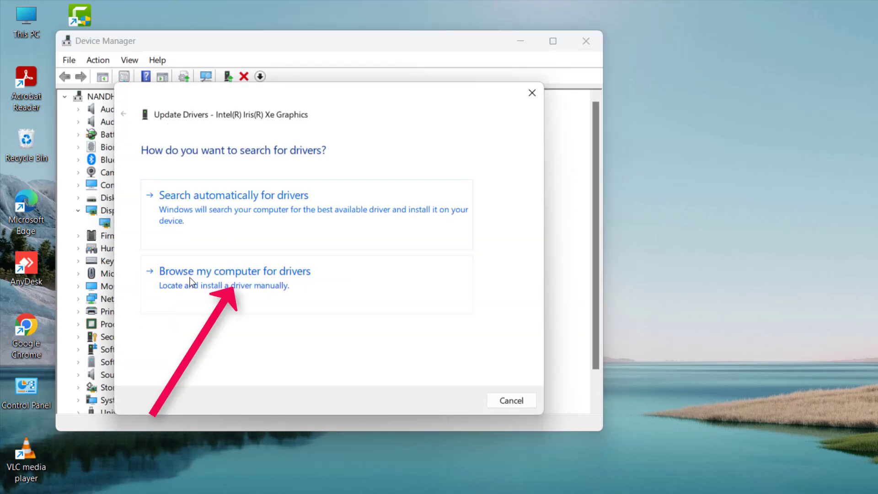
# - Browse the computer for drivers, pick Intel(R) Iris(R) Xe Graphics from the list of available drivers, and start installing it
pyautogui.click(224, 295)
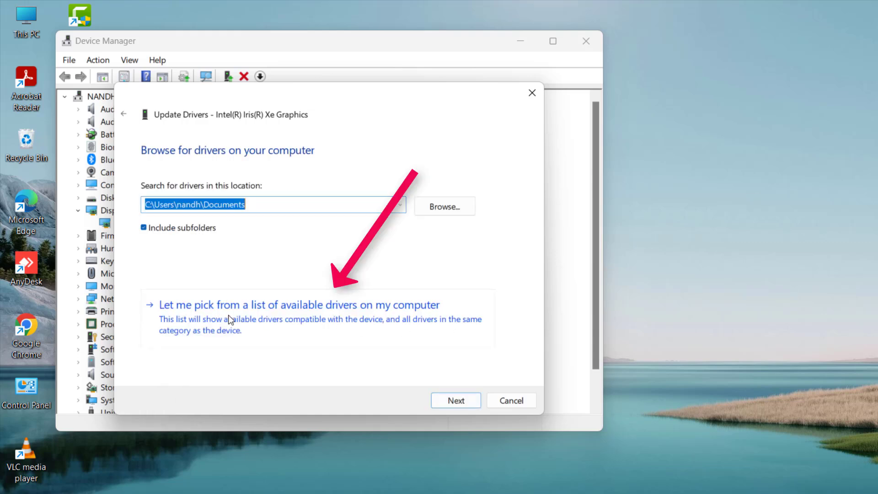
pyautogui.click(266, 324)
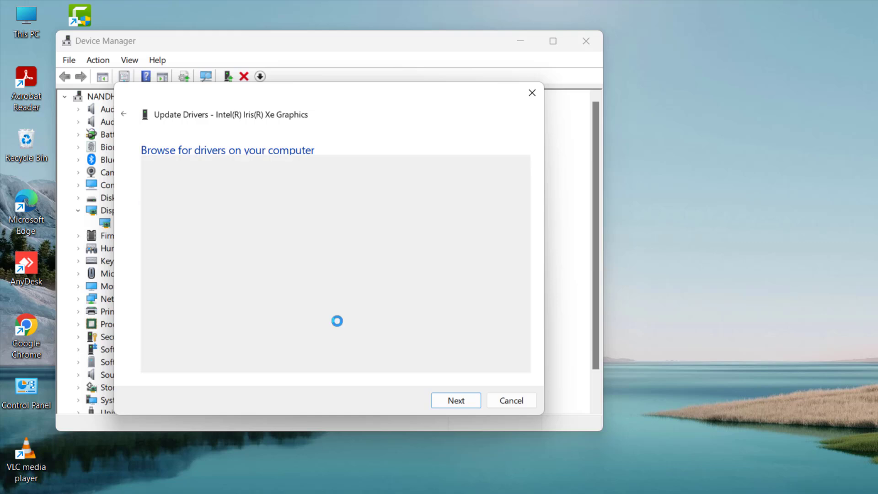
pyautogui.click(225, 274)
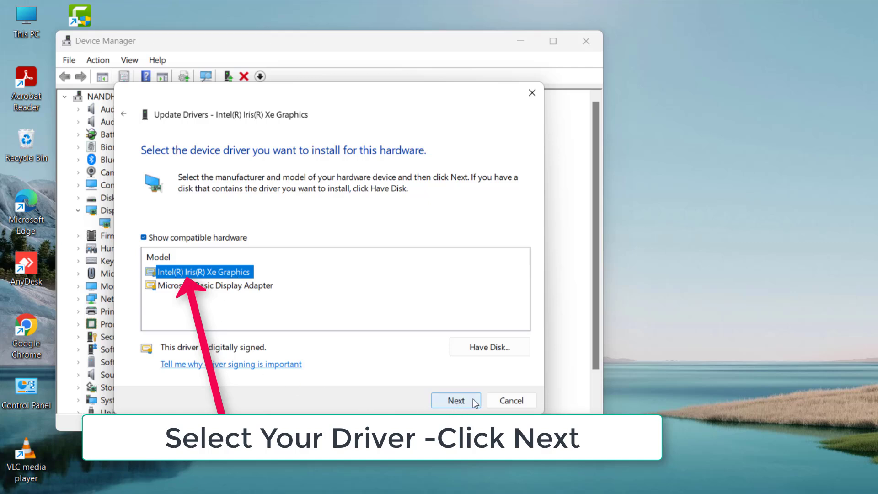
pyautogui.click(456, 401)
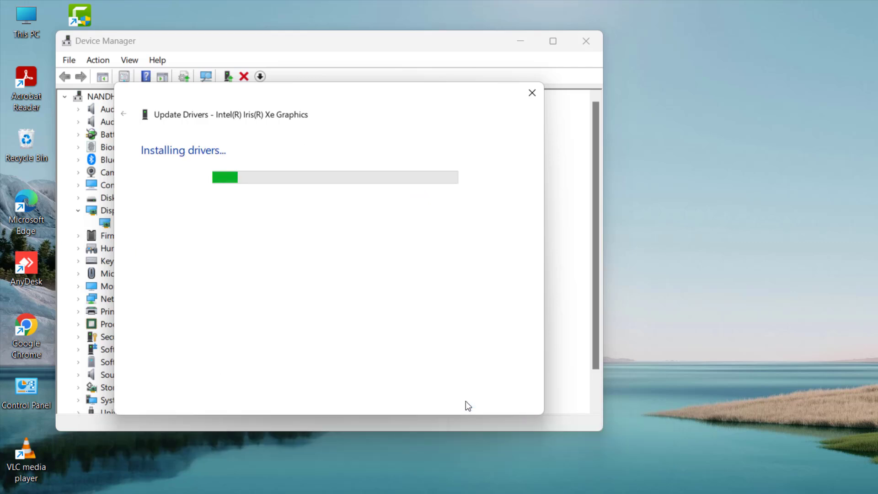